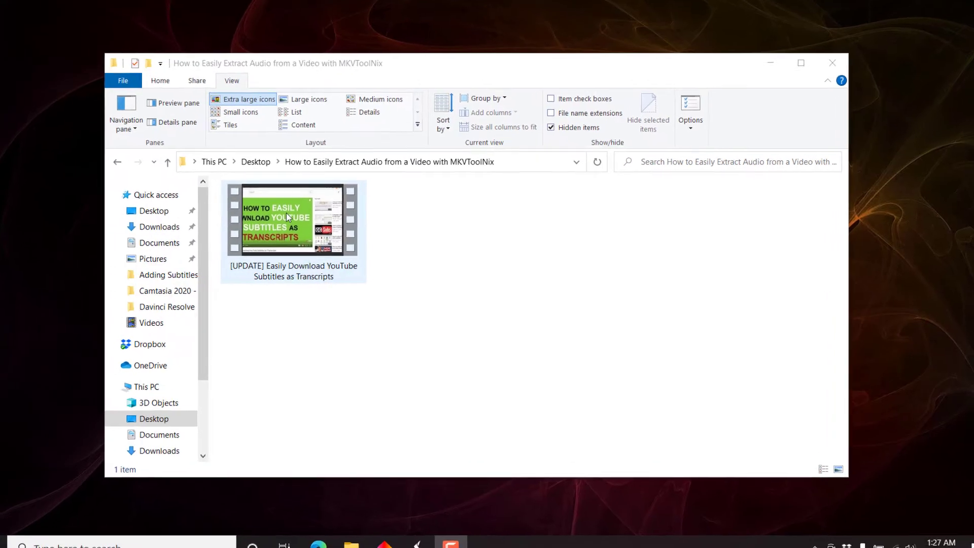
Launch MKVToolNix GUI from the Start search after looking at the video file.
click(289, 221)
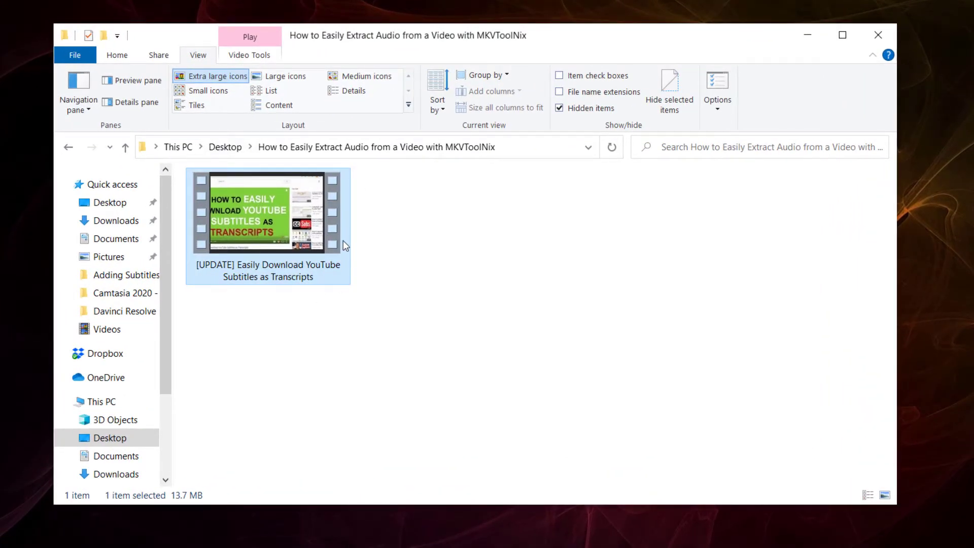
click(467, 257)
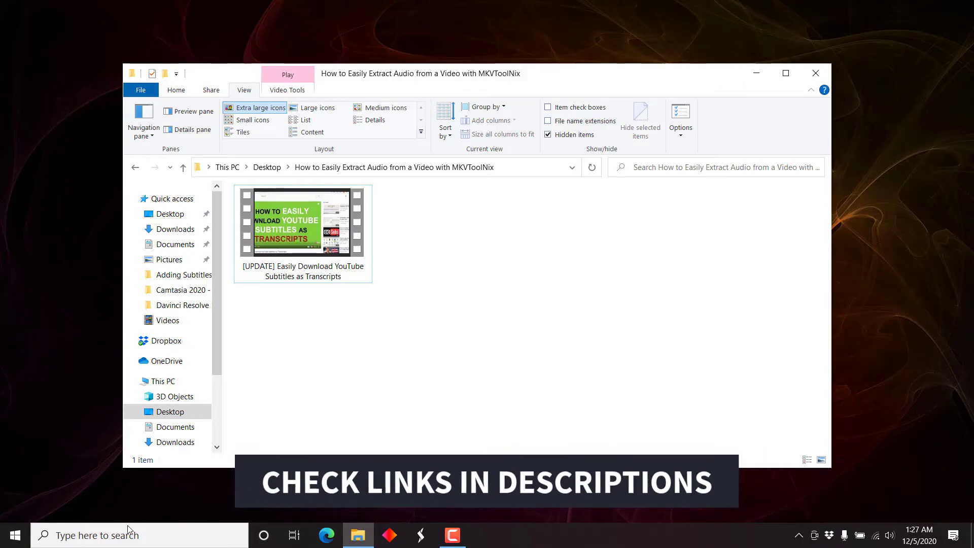
click(119, 535)
text(mk)
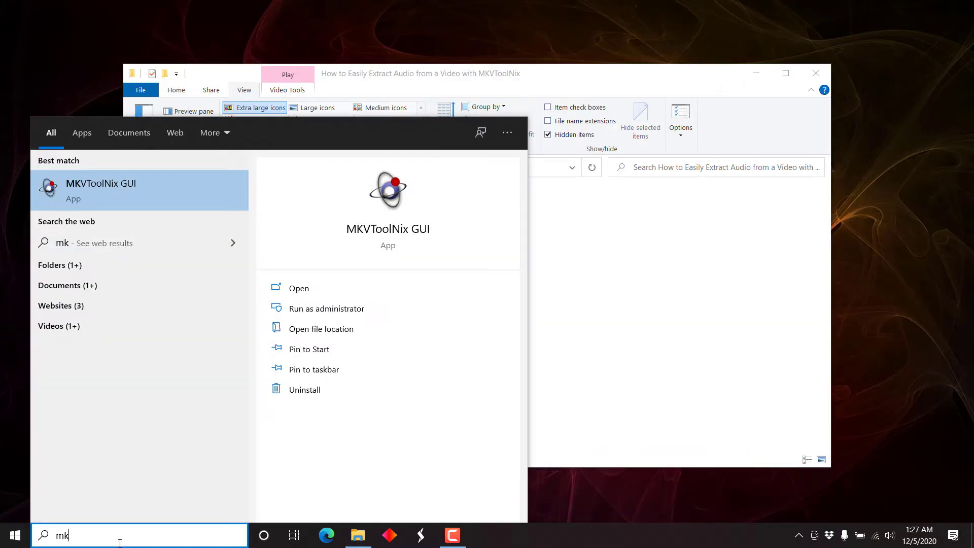
click(107, 190)
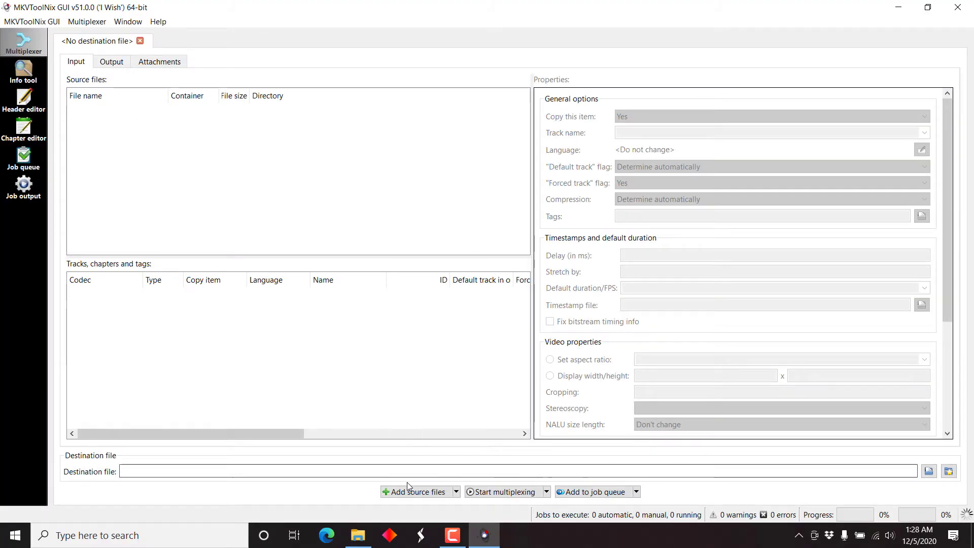
Preview the MP4 video from its folder, then drag it into the Source files pane.
click(358, 535)
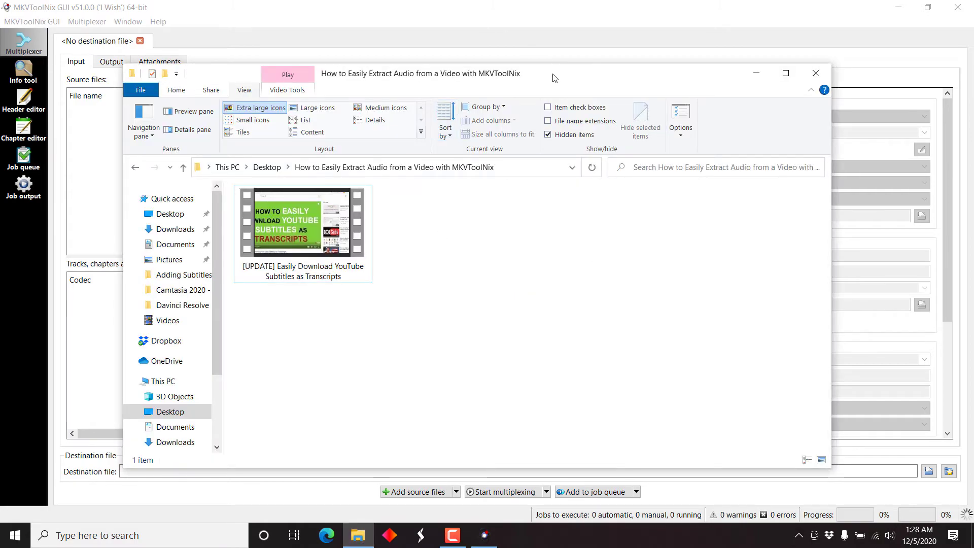
drag(554, 76, 672, 66)
click(420, 224)
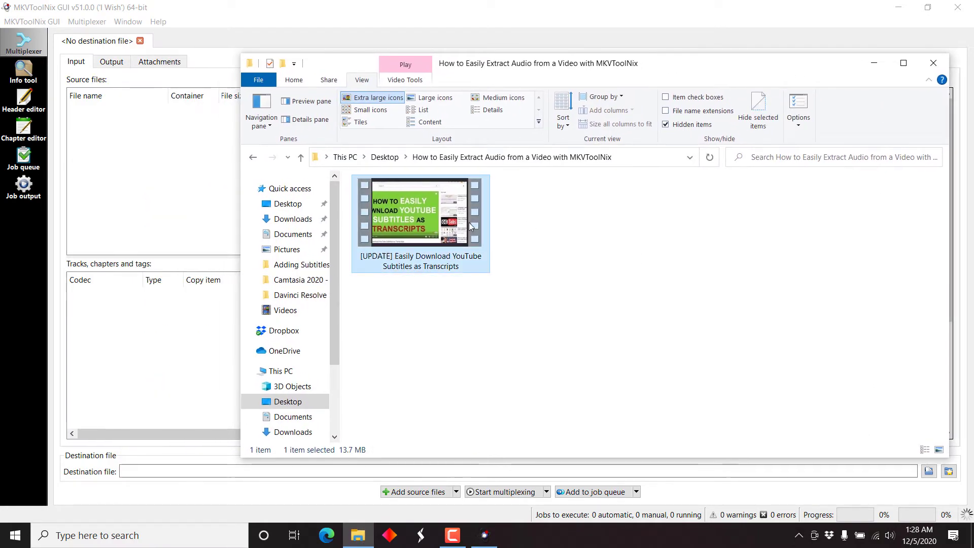
double_click(433, 219)
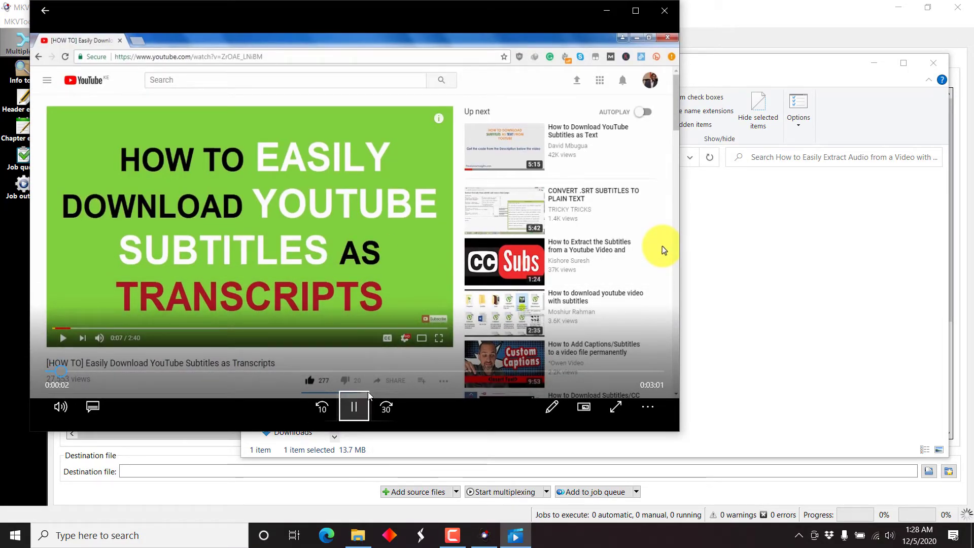
click(664, 10)
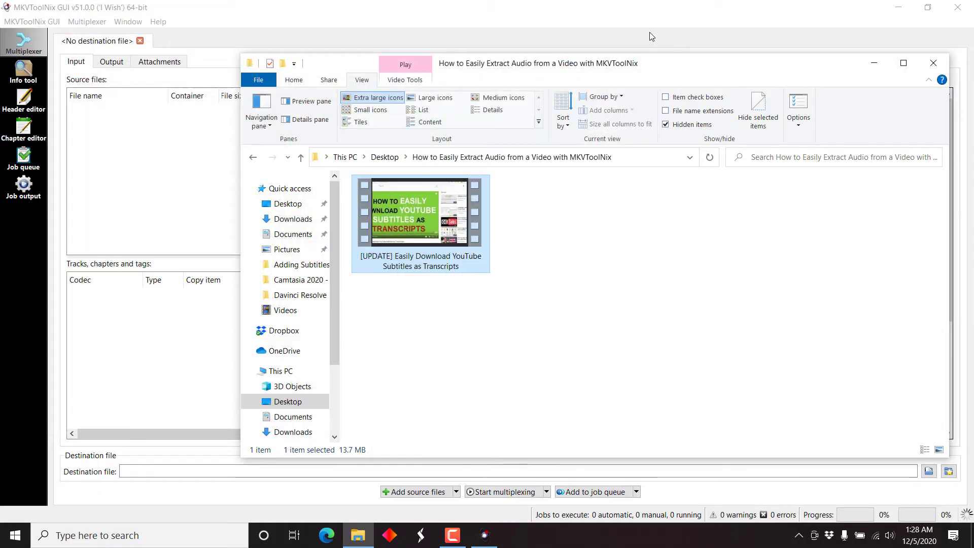
mouse_move(419, 221)
mouse_down()
mouse_move(92, 153)
mouse_move(149, 178)
mouse_up()
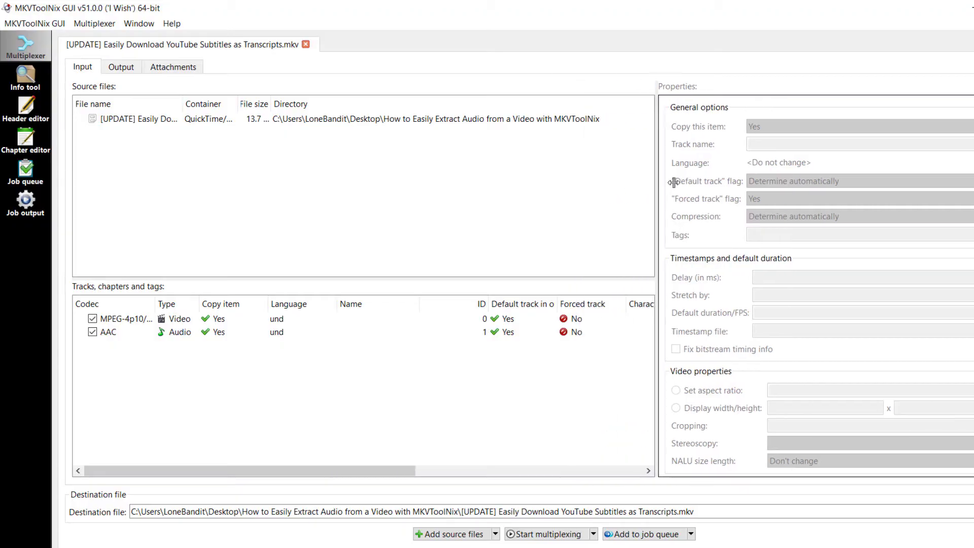
Widen the tracks list so the video and AAC audio track columns are visible.
drag(674, 181, 869, 165)
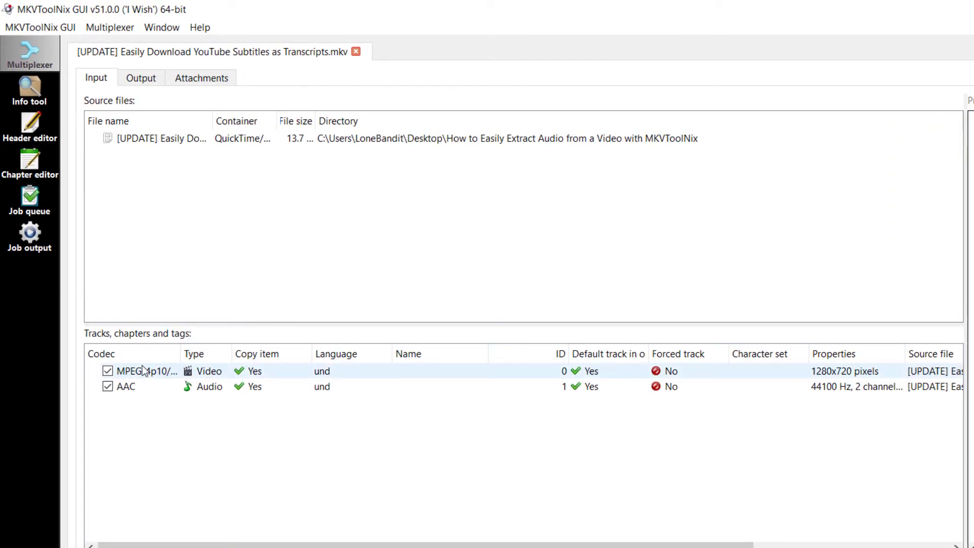
Exclude the MPEG-4p10 video track, keeping only AAC audio, and browse for the destination file.
click(107, 372)
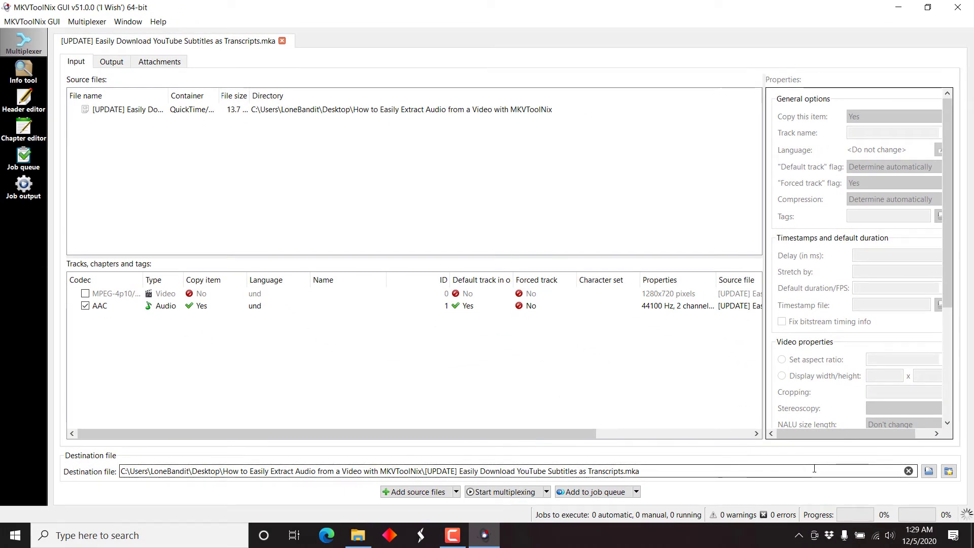
click(930, 472)
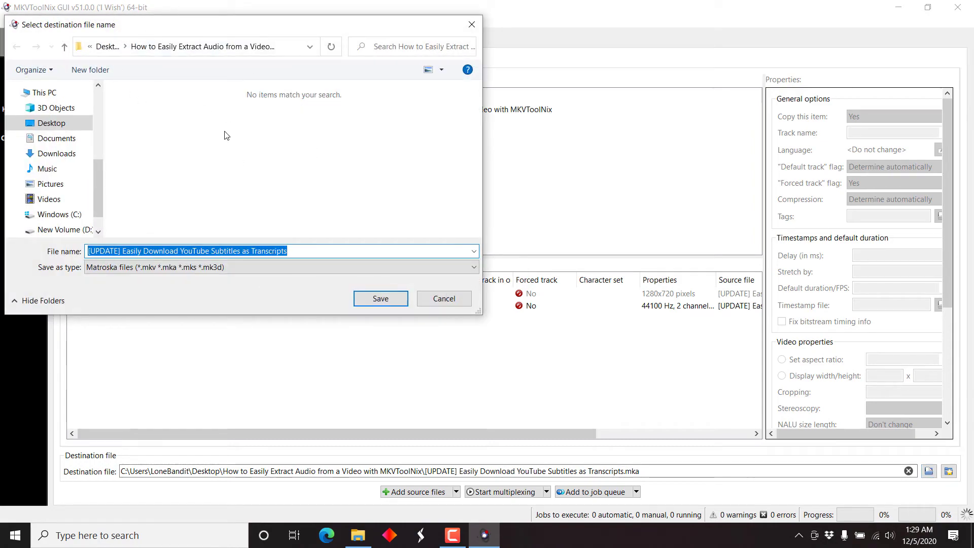
Save the destination as All files type with the name ending in .mp3, beside the video.
click(299, 268)
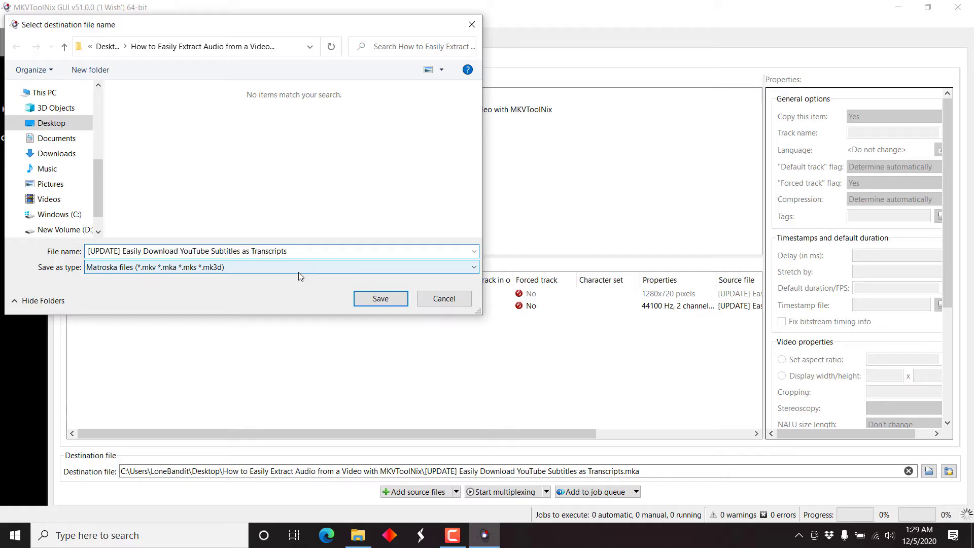
click(122, 292)
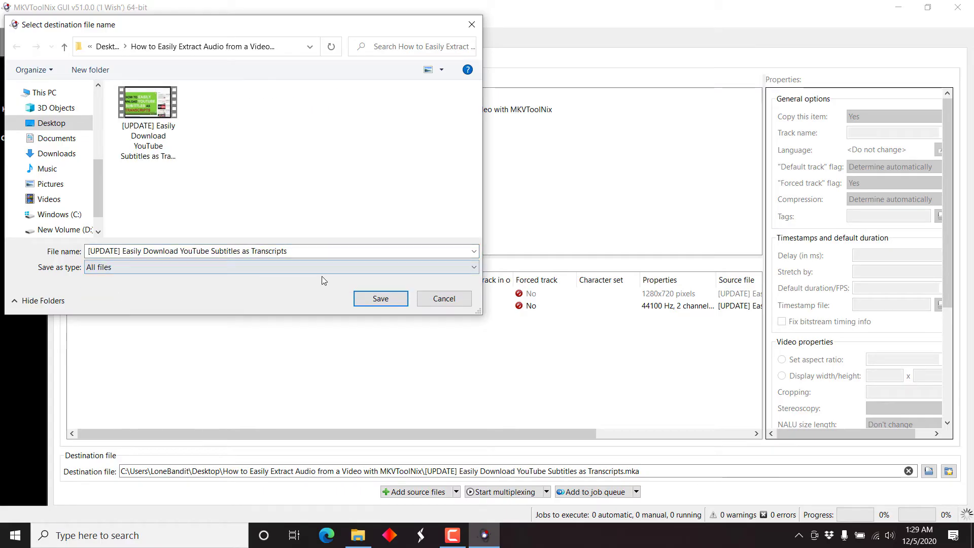
click(294, 251)
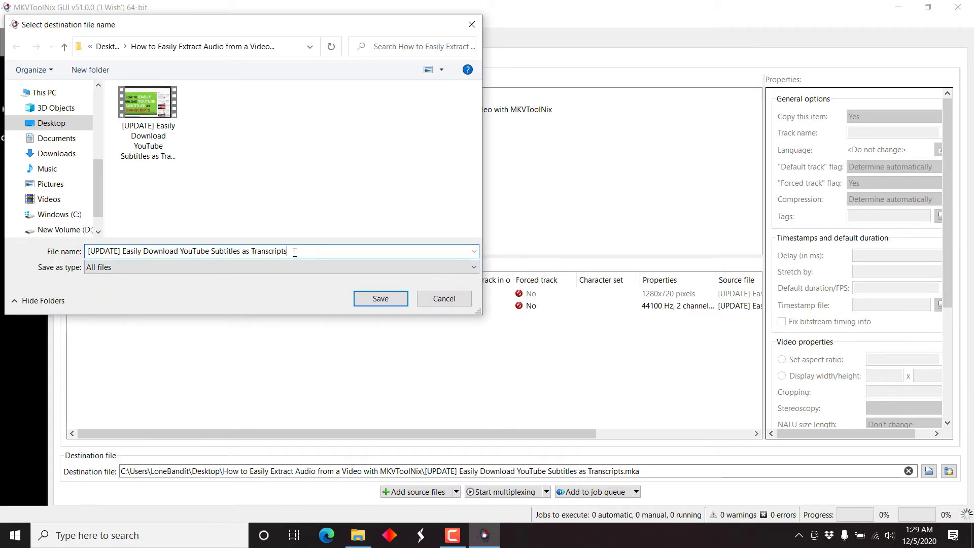
text(.)
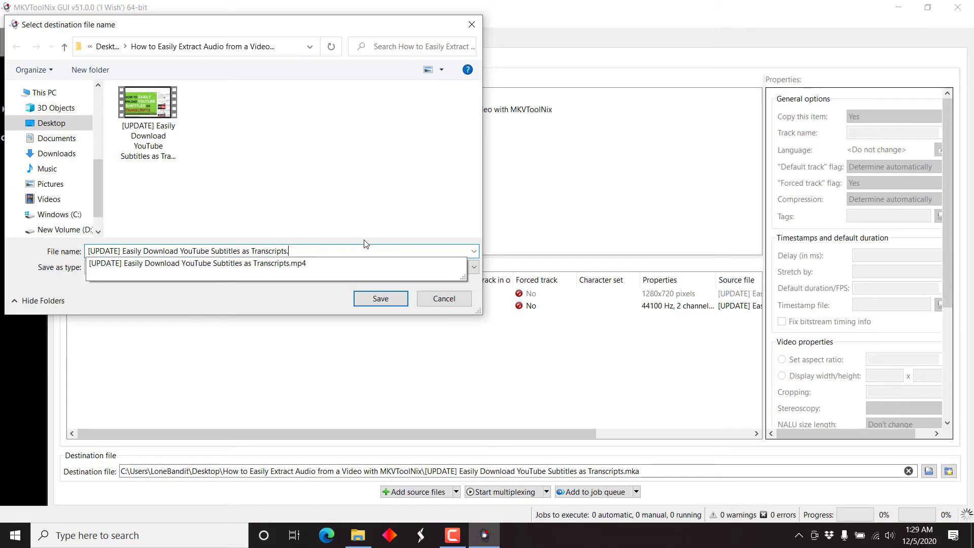
text(mp3)
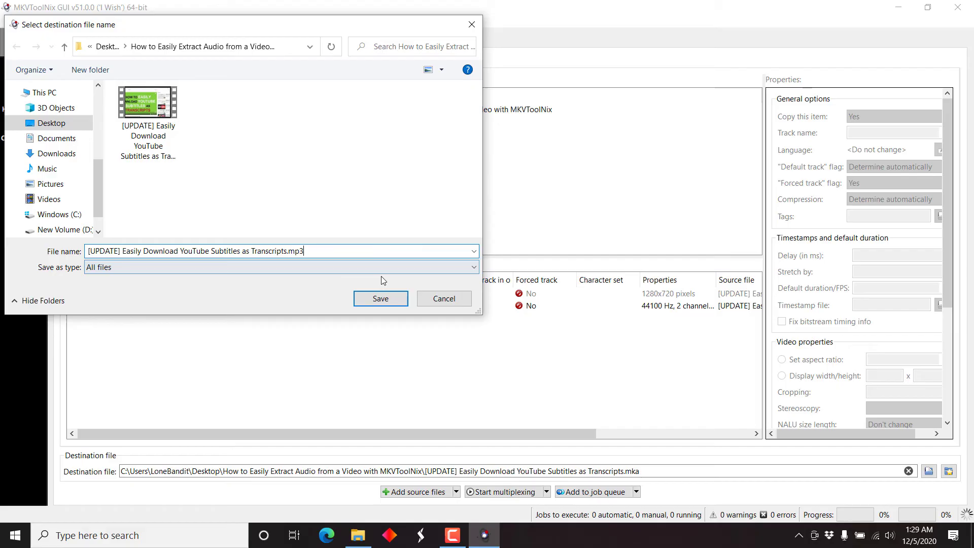
click(381, 299)
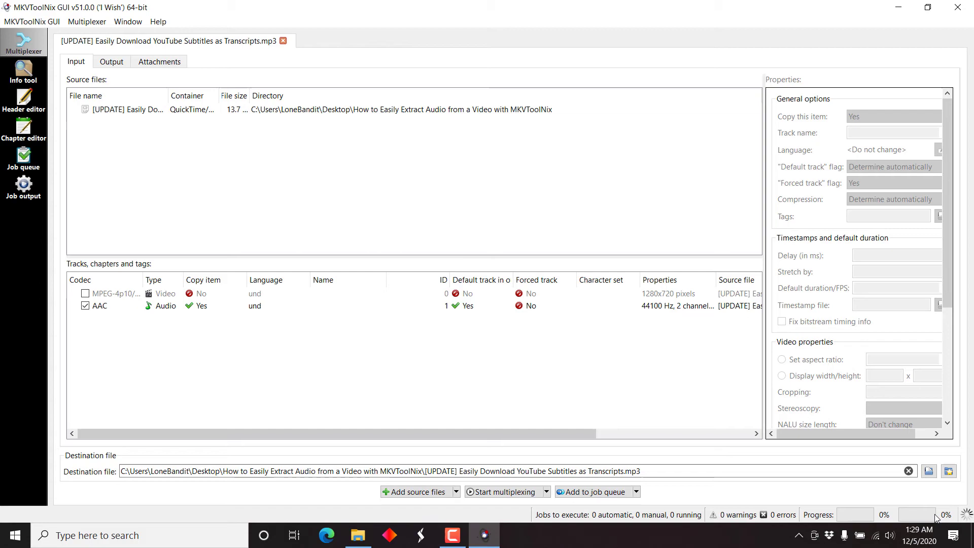
Start multiplexing to create the MP3 audio file.
click(502, 494)
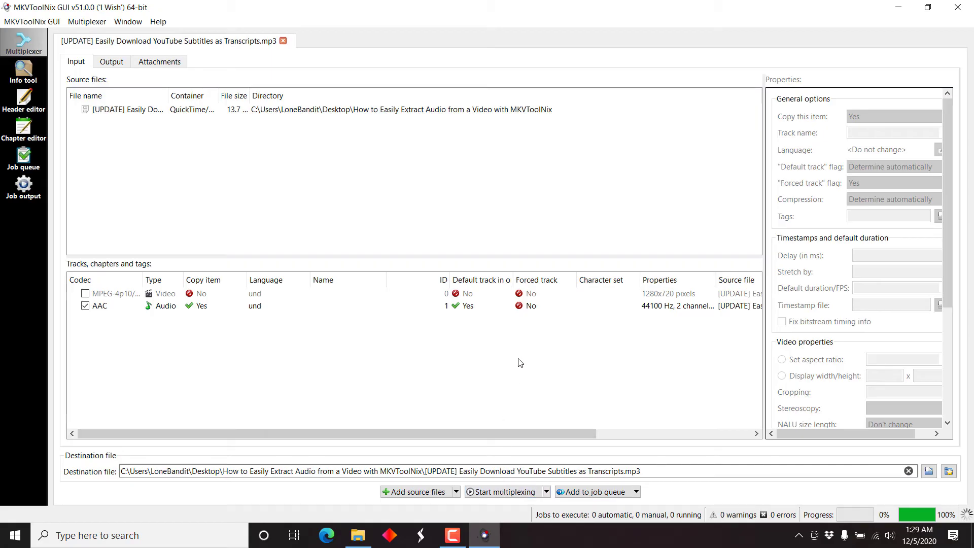
Play the new MP3 from the video's folder with VLC media player to verify it.
click(358, 535)
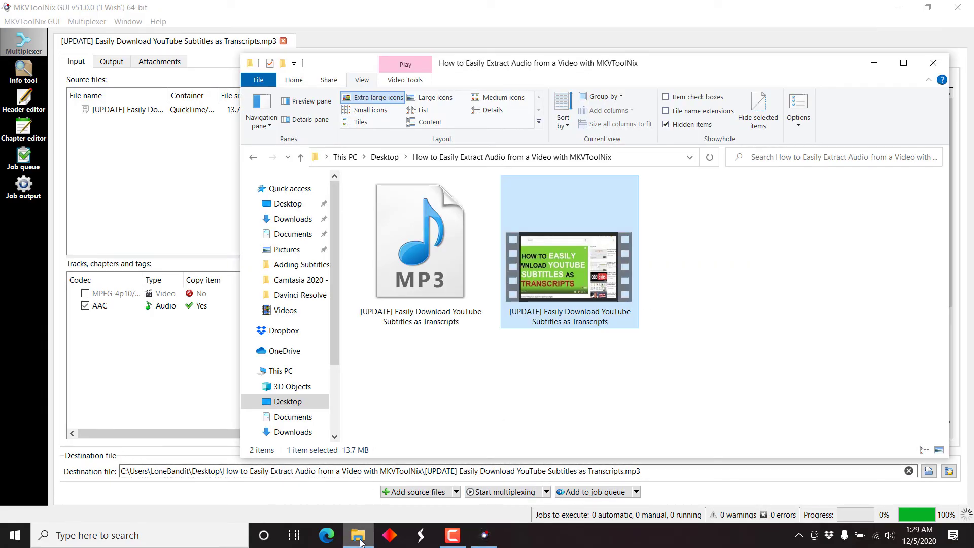
click(424, 270)
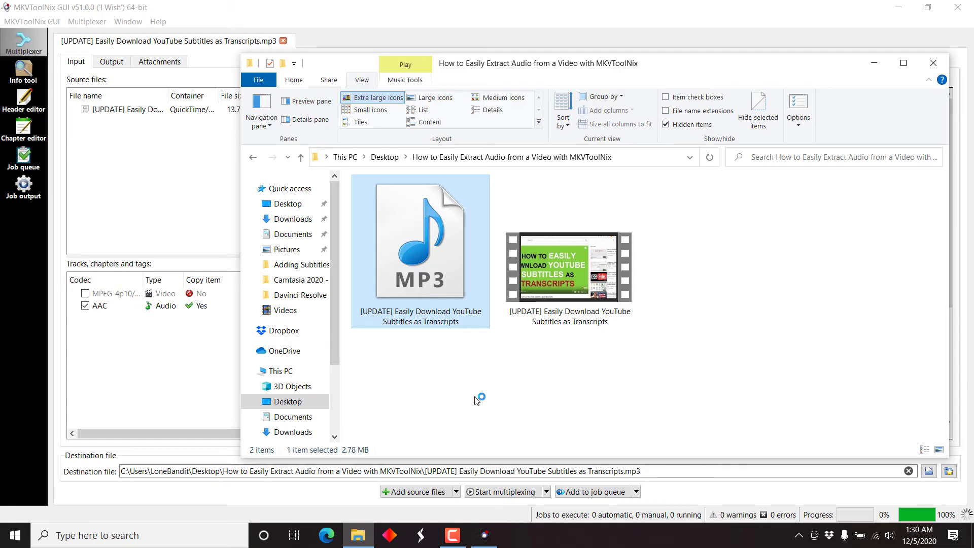
right_click(431, 273)
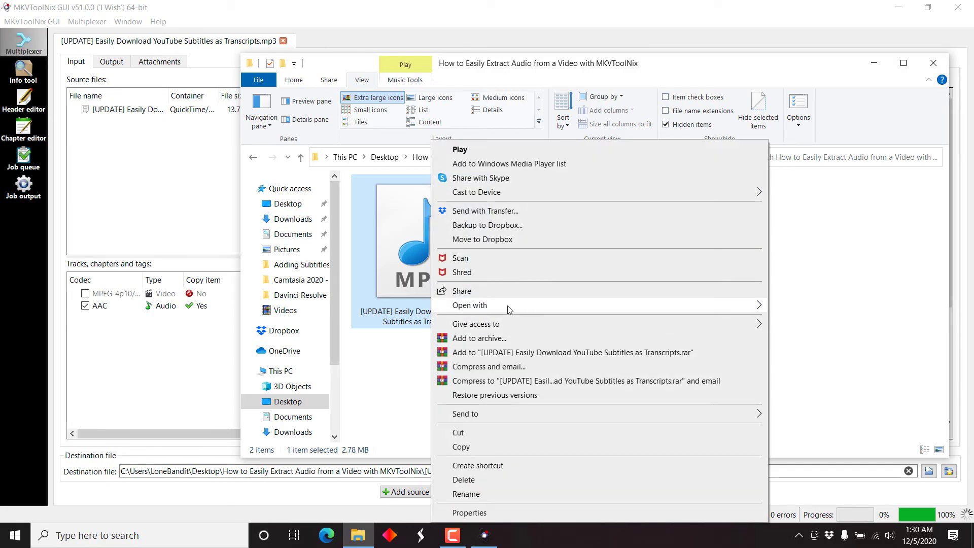
mouse_move(469, 305)
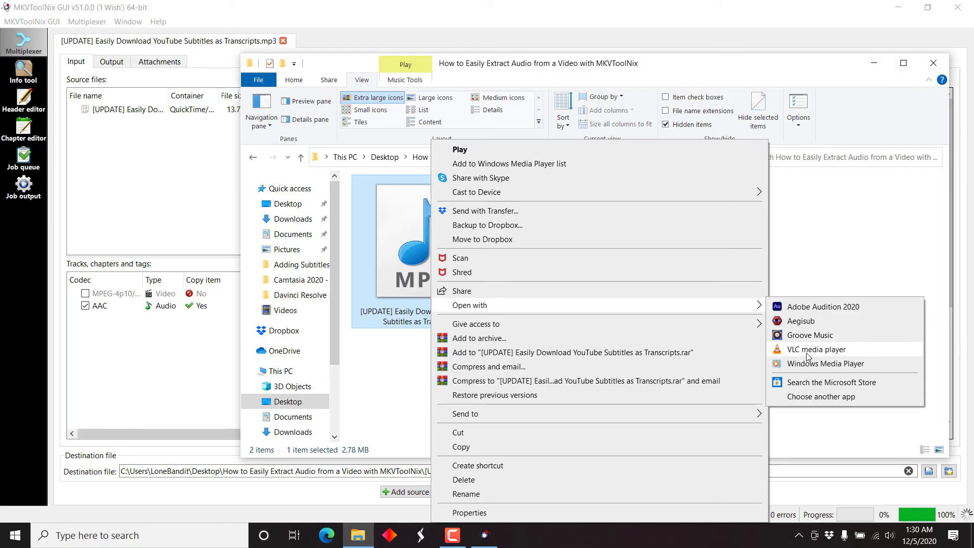
click(808, 350)
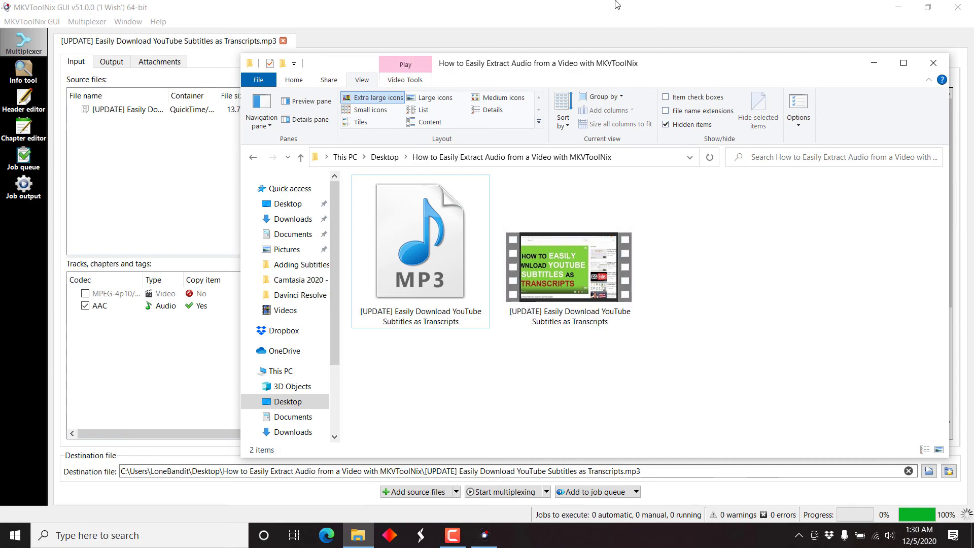
Bring MKVToolNix GUI back to the foreground showing the finished job.
click(593, 5)
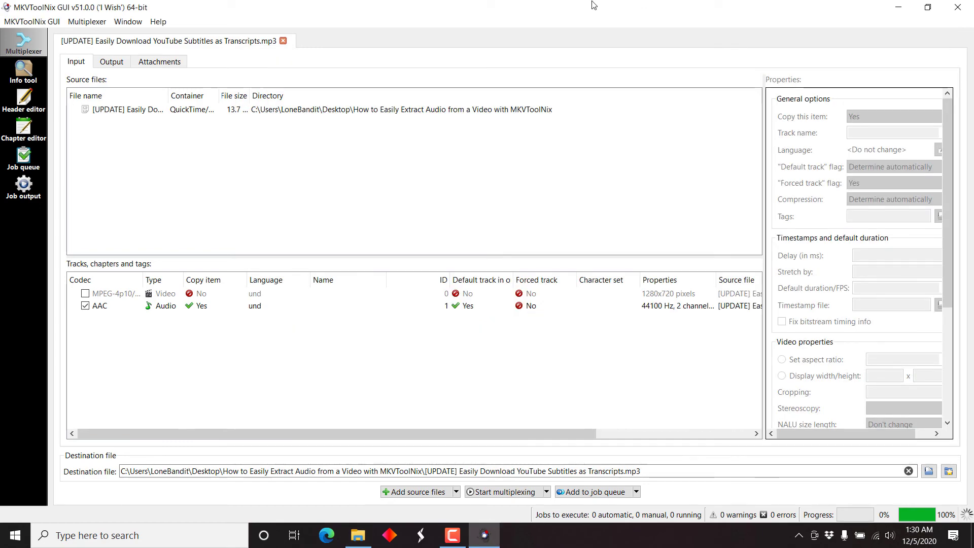